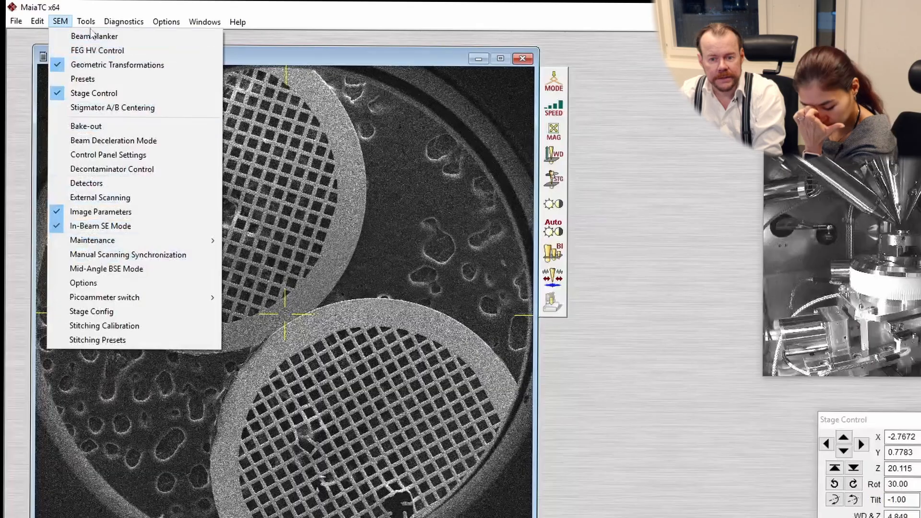
Open the Coral correlative microscopy module and import the photo P_20260115_111444
{"action": "mouse_move", "coordinate": [84, 19]}
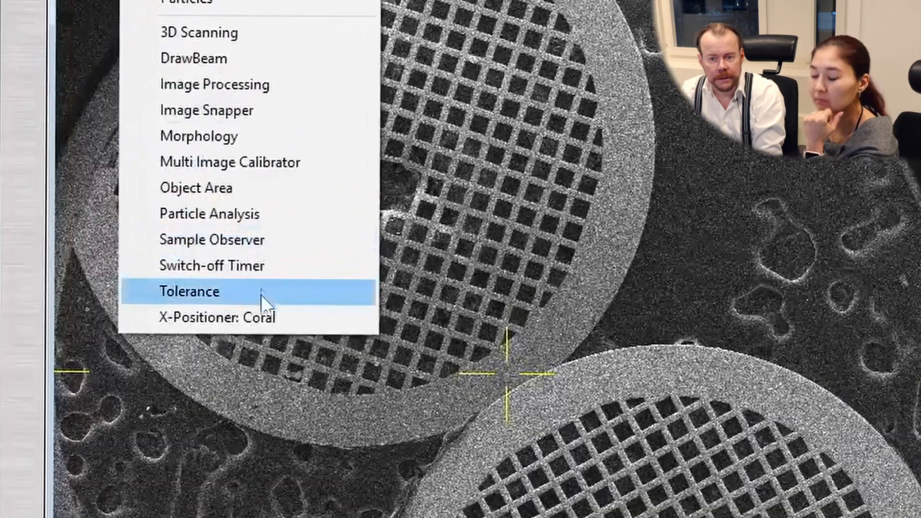
{"action": "left_click", "coordinate": [304, 326]}
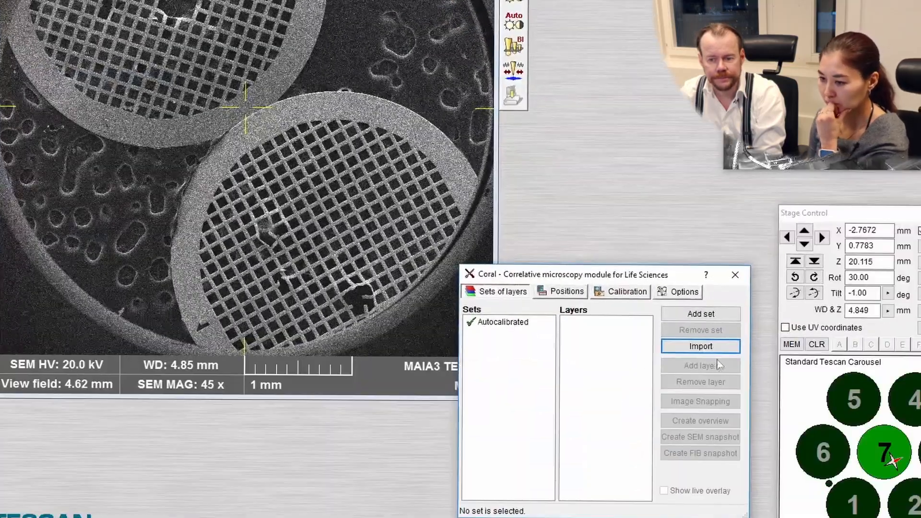
{"action": "left_click", "coordinate": [703, 346]}
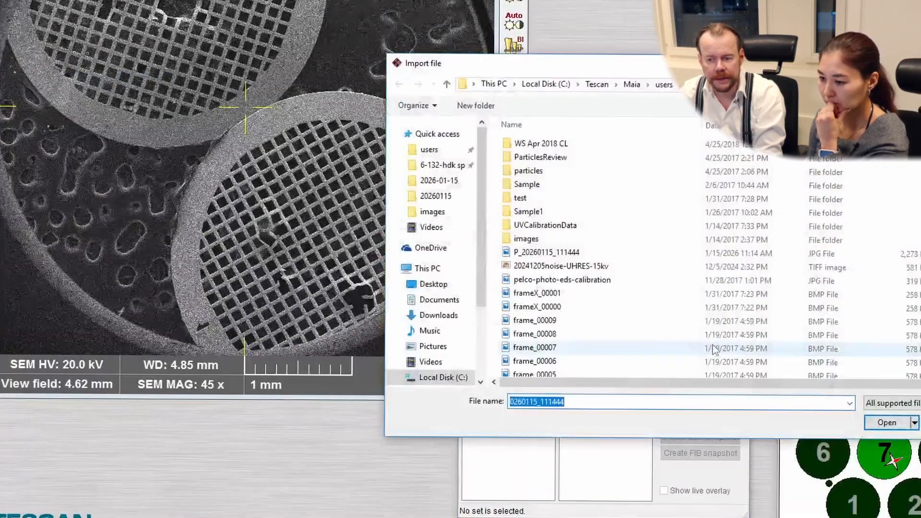
{"action": "left_click", "coordinate": [550, 254]}
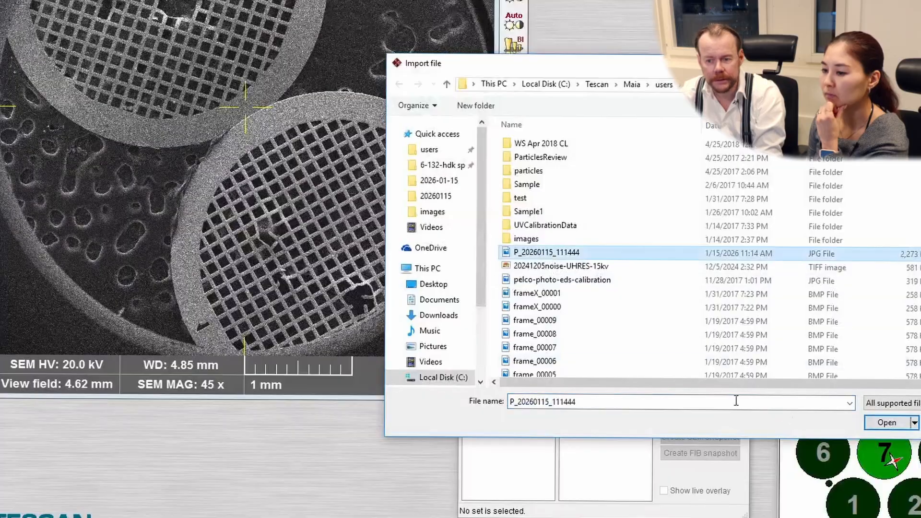
{"action": "left_click", "coordinate": [887, 423]}
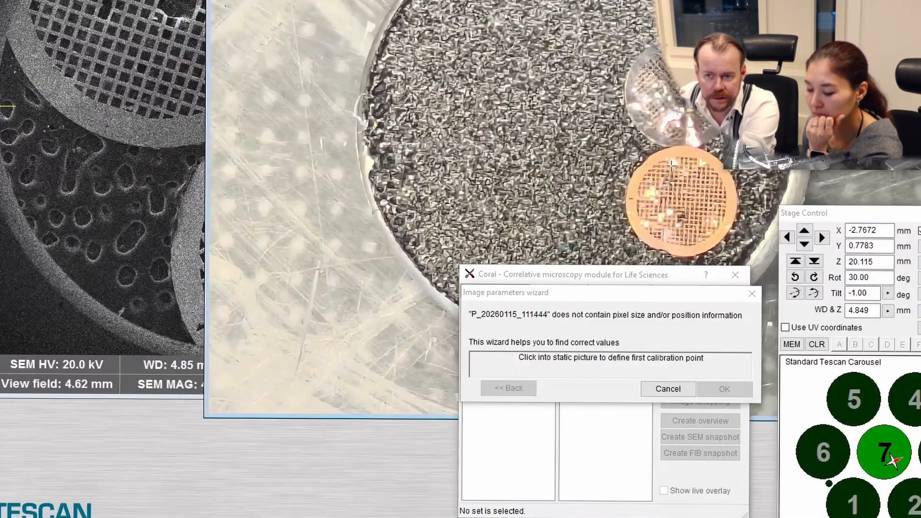
Set the first calibration point on the small dark mark of the copper grid's rim in the photo and at the matching spot in the SEM image
{"action": "scroll", "coordinate": [662, 226], "scroll_direction": "up", "scroll_amount": 3}
{"action": "scroll", "coordinate": [662, 226], "scroll_direction": "up", "scroll_amount": 2}
{"action": "scroll", "coordinate": [662, 226], "scroll_direction": "down", "scroll_amount": 2}
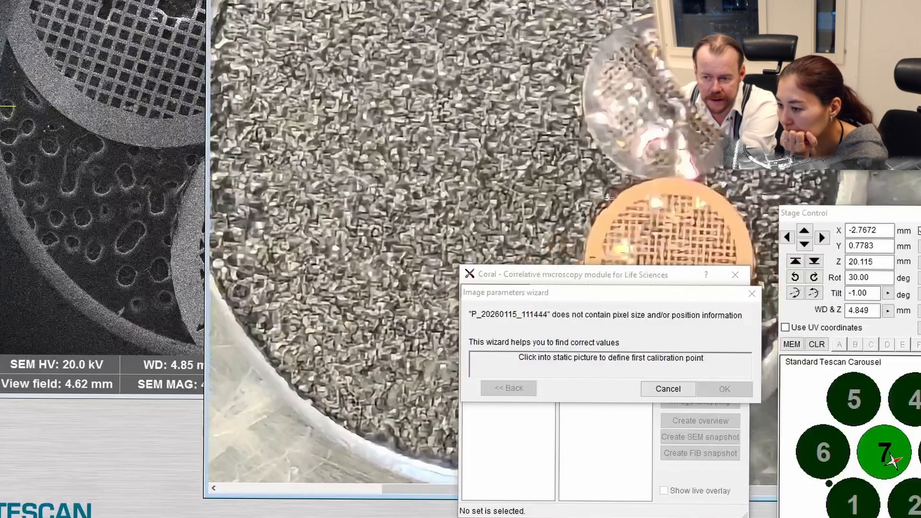
{"action": "left_click_drag", "start_coordinate": [689, 247], "coordinate": [377, 290]}
{"action": "scroll", "coordinate": [377, 290], "scroll_direction": "up", "scroll_amount": 2}
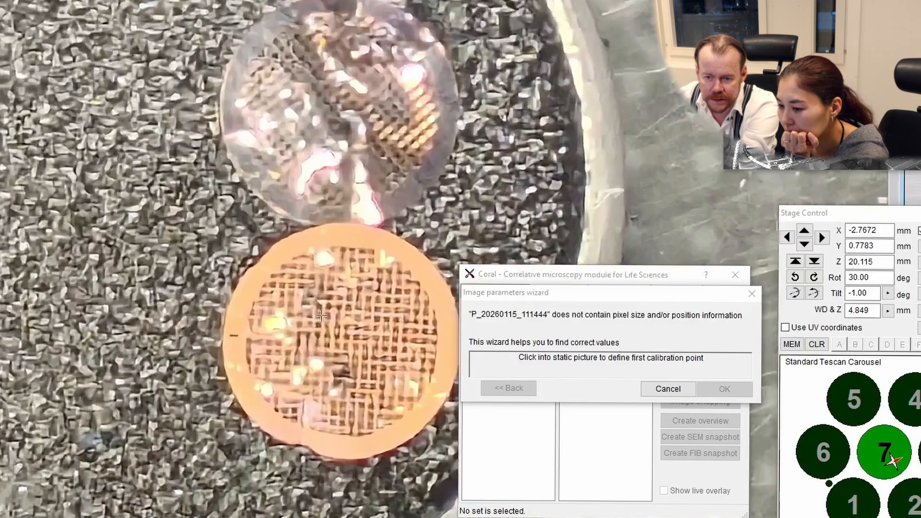
{"action": "scroll", "coordinate": [263, 357], "scroll_direction": "up", "scroll_amount": 1}
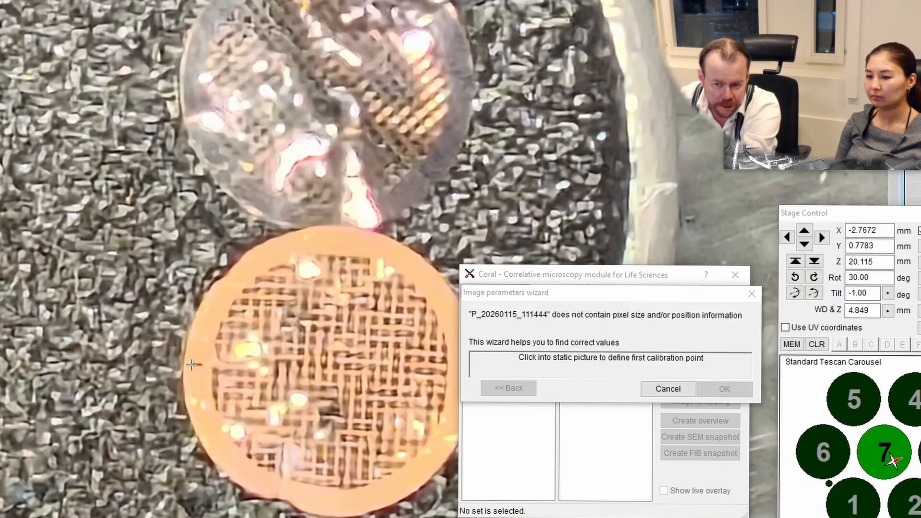
{"action": "left_click_drag", "start_coordinate": [37, 0], "coordinate": [455, 98]}
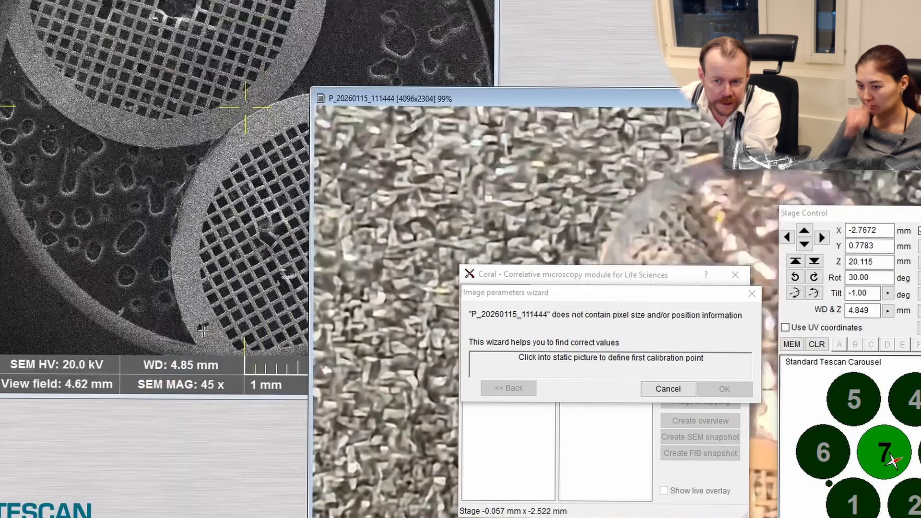
{"action": "left_click_drag", "start_coordinate": [384, 98], "coordinate": [129, 0]}
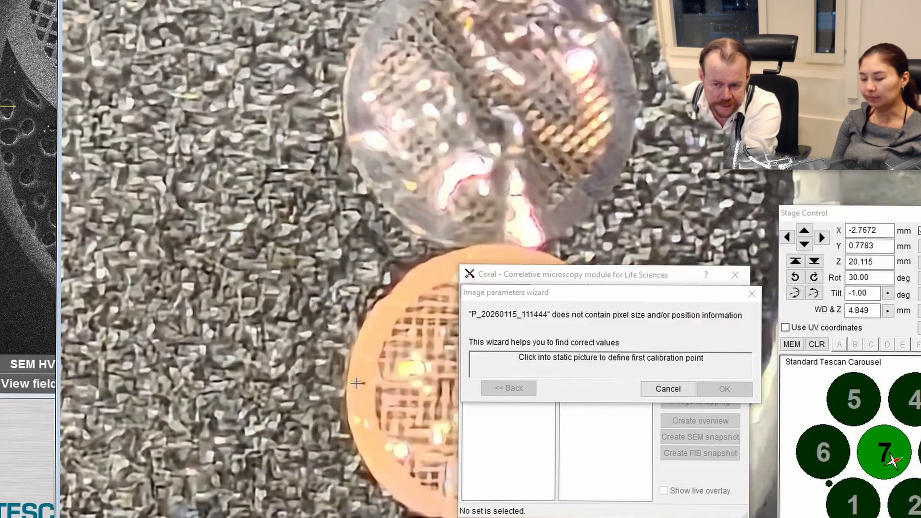
{"action": "left_click", "coordinate": [357, 384]}
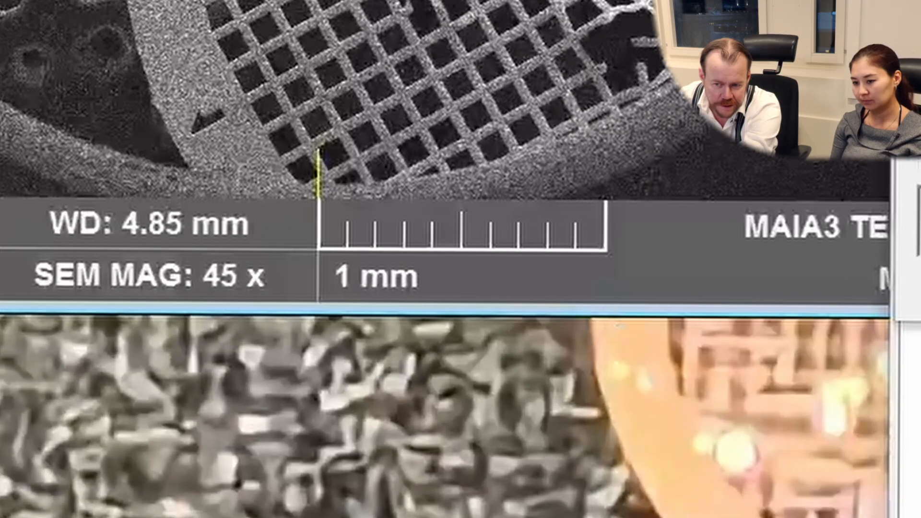
{"action": "left_click", "coordinate": [357, 404]}
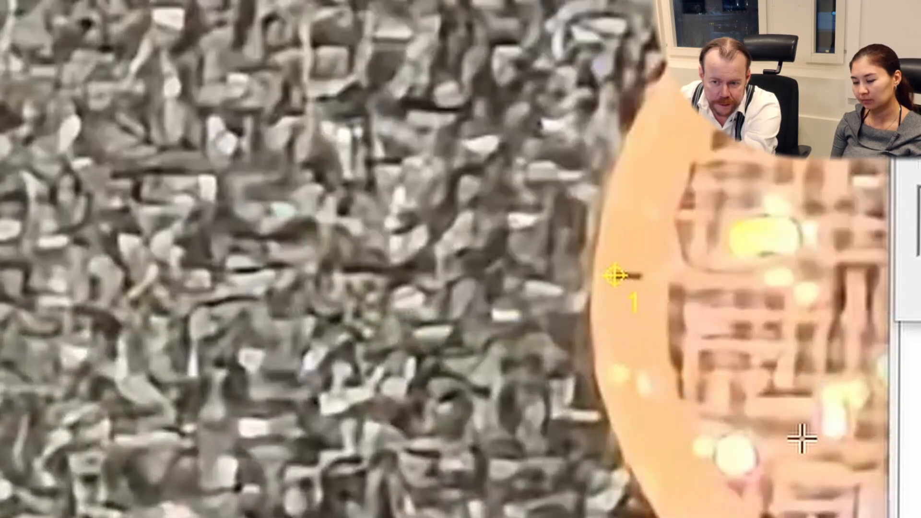
{"action": "left_click_drag", "start_coordinate": [38, 3], "coordinate": [883, 3]}
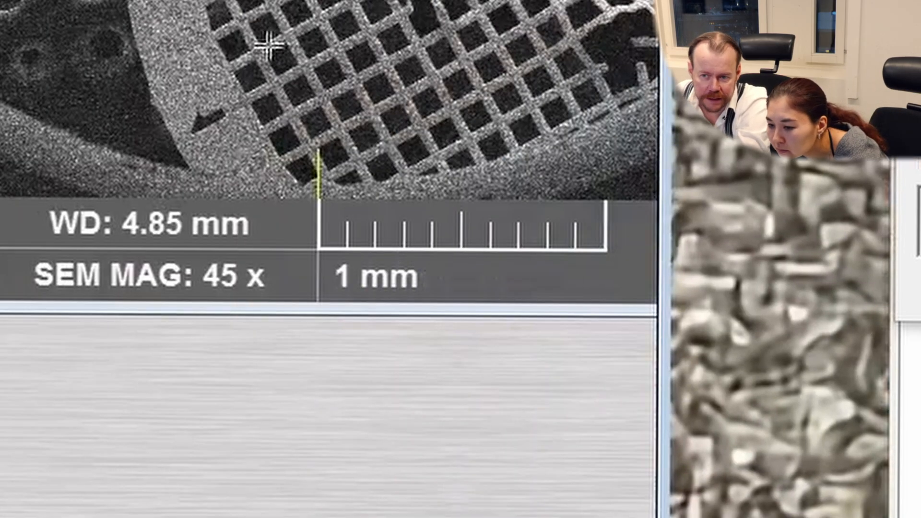
{"action": "left_click", "coordinate": [202, 125]}
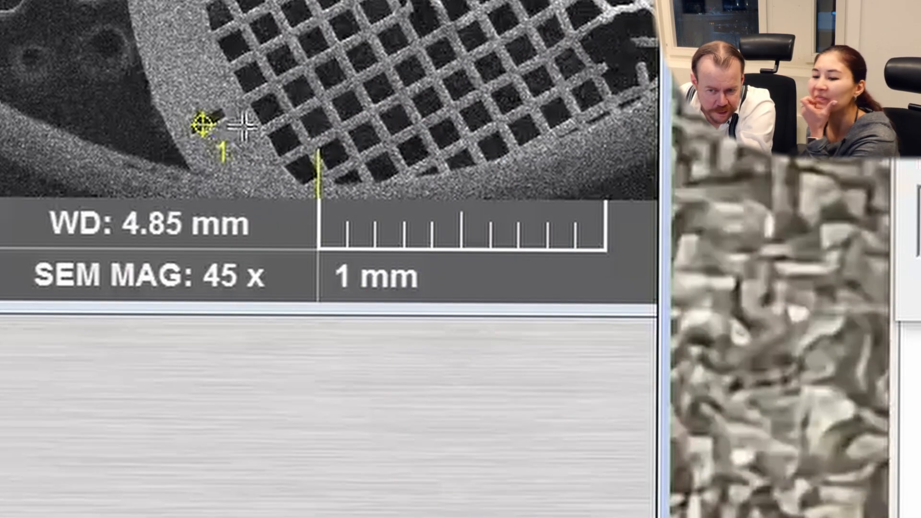
Set the second calibration point where the two grids touch in both the photo and the SEM image, and accept the image parameters
{"action": "left_click_drag", "start_coordinate": [883, 2], "coordinate": [423, 41]}
{"action": "mouse_move", "coordinate": [651, 2]}
{"action": "left_mouse_down"}
{"action": "mouse_move", "coordinate": [271, 29]}
{"action": "mouse_move", "coordinate": [7, 8]}
{"action": "left_mouse_up"}
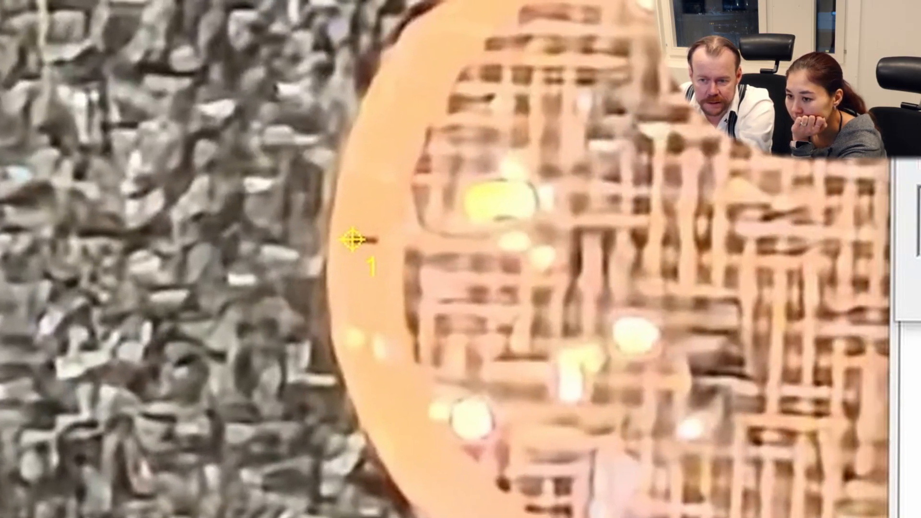
{"action": "mouse_move", "coordinate": [353, 239]}
{"action": "left_mouse_down"}
{"action": "mouse_move", "coordinate": [73, 241]}
{"action": "mouse_move", "coordinate": [83, 241]}
{"action": "left_mouse_up"}
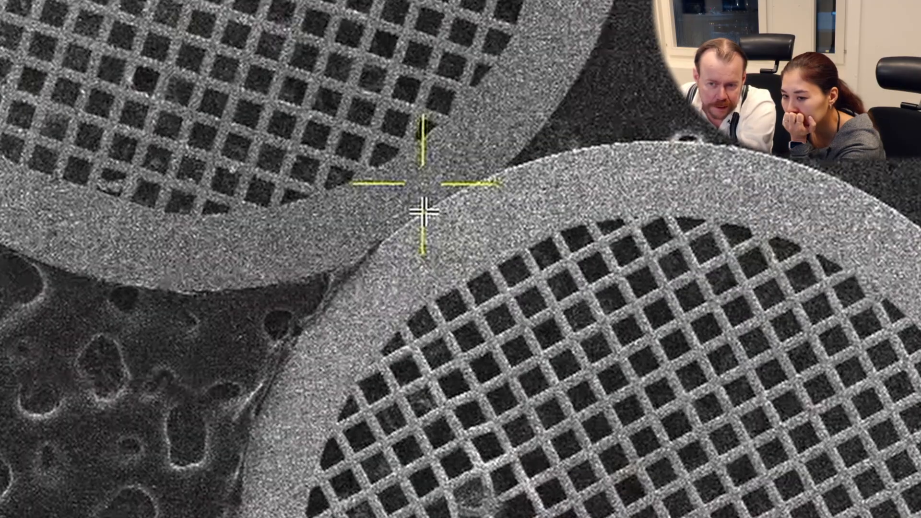
{"action": "left_click", "coordinate": [424, 211]}
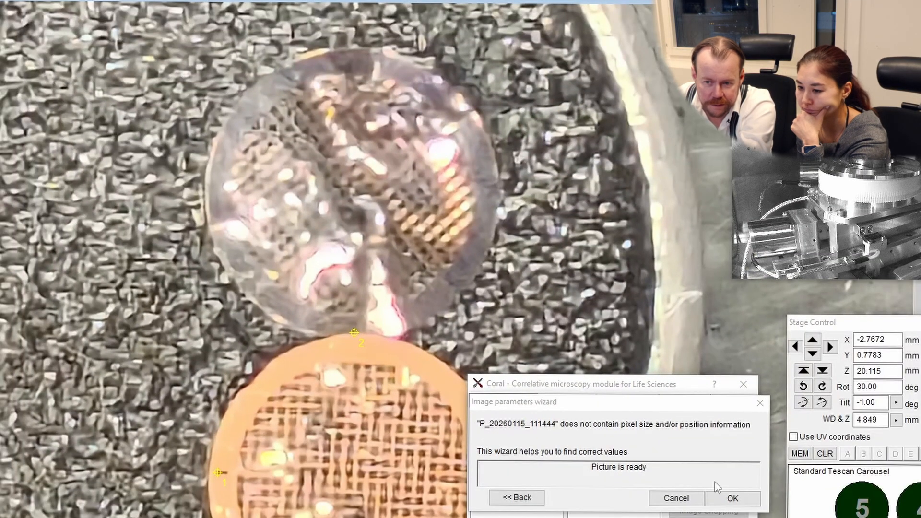
{"action": "left_click", "coordinate": [734, 499]}
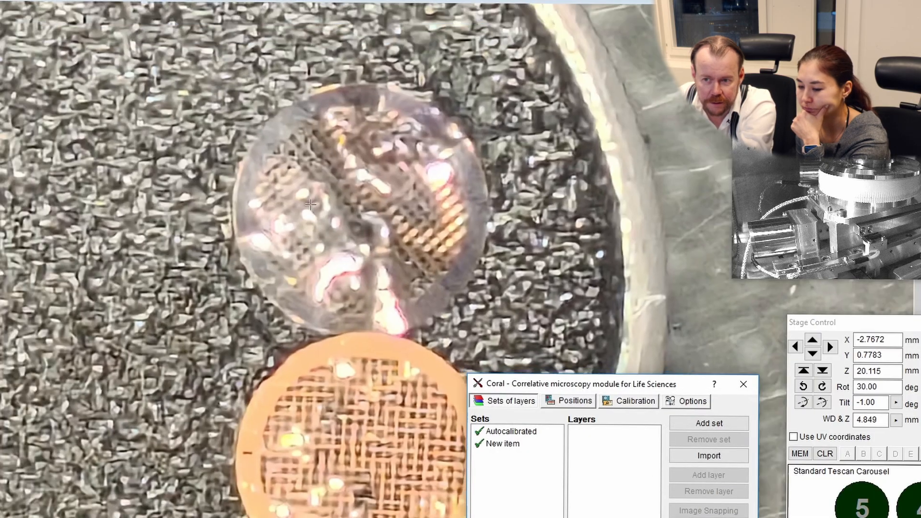
Overlay the New item set on the SEM image and arrange the photo and SEM windows so the overlaid grids are unobstructed
{"action": "scroll", "coordinate": [259, 95], "scroll_direction": "down", "scroll_amount": 1}
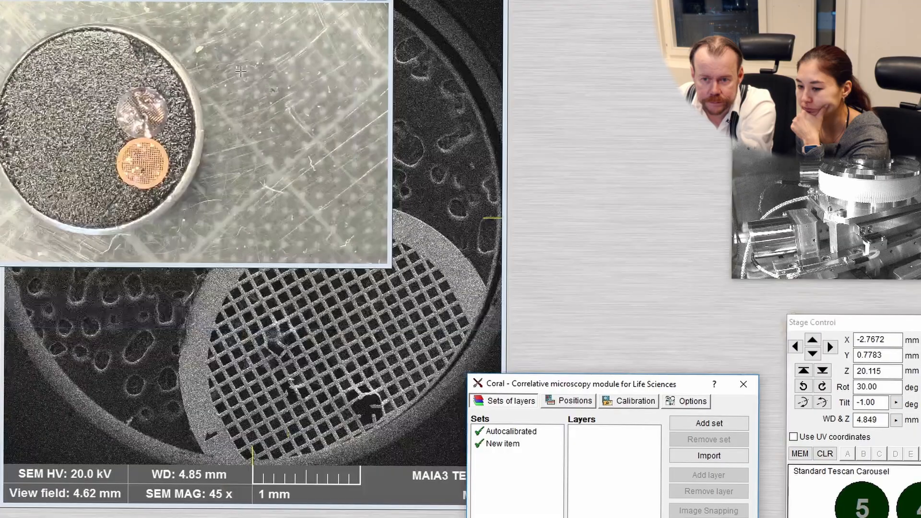
{"action": "left_click_drag", "start_coordinate": [204, 0], "coordinate": [278, 325]}
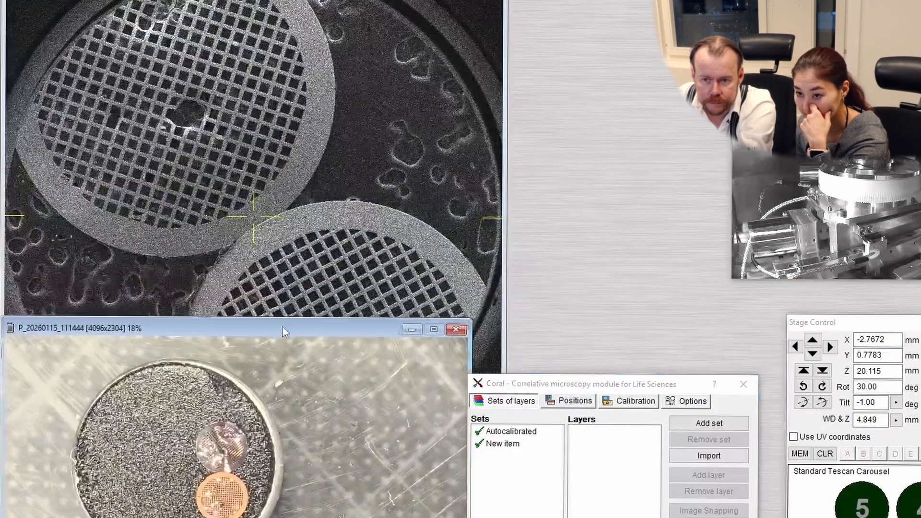
{"action": "left_click", "coordinate": [531, 447]}
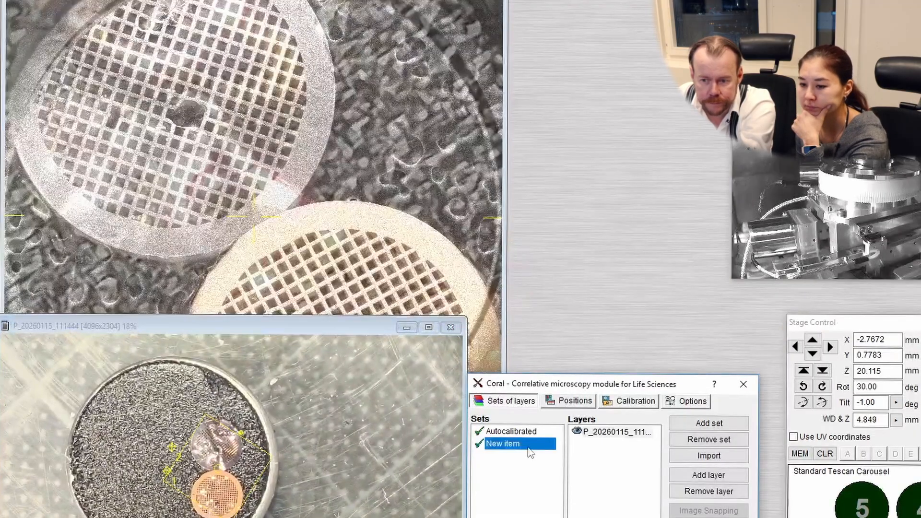
{"action": "left_click_drag", "start_coordinate": [298, 1], "coordinate": [409, 0]}
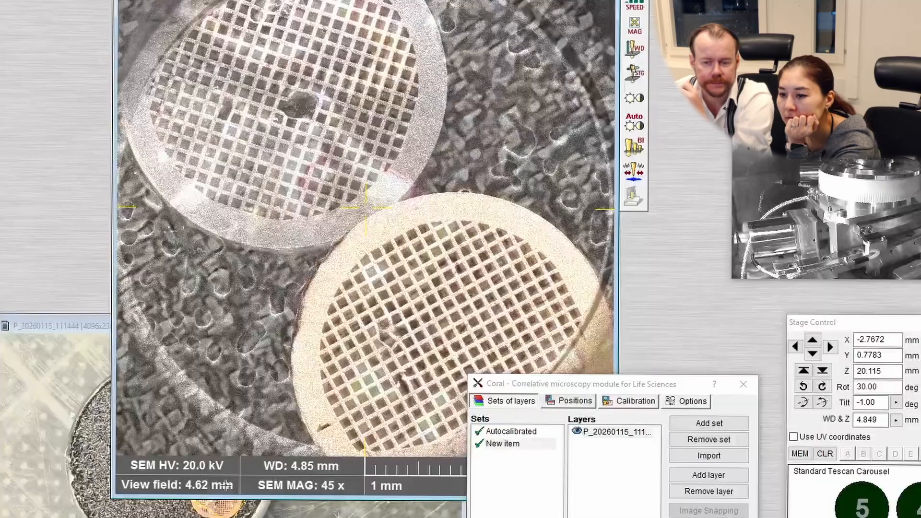
Fine-tune the photo overlay's calibration to an X offset of 0.00705294 and a Y offset of -0.0166191, and return to the layer sets
{"action": "left_click", "coordinate": [607, 432]}
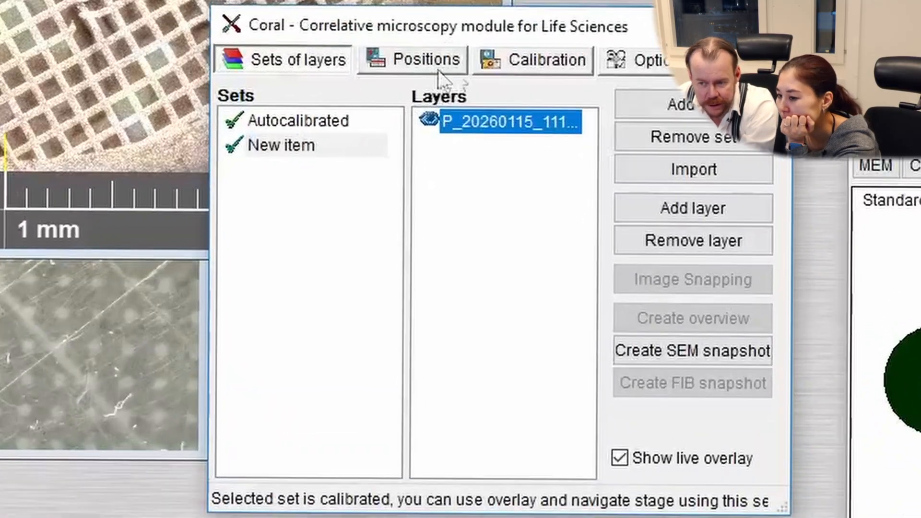
{"action": "left_click", "coordinate": [521, 58]}
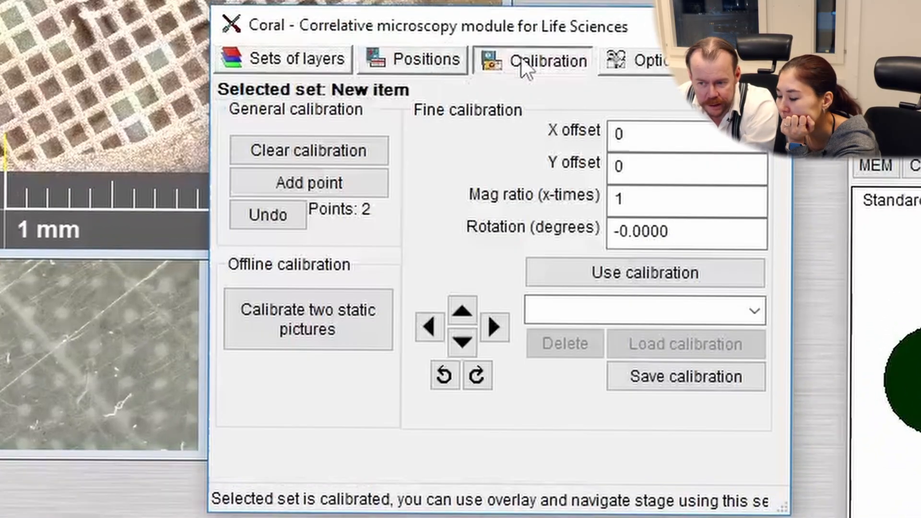
{"action": "left_click", "coordinate": [488, 335]}
{"action": "left_click", "coordinate": [486, 335]}
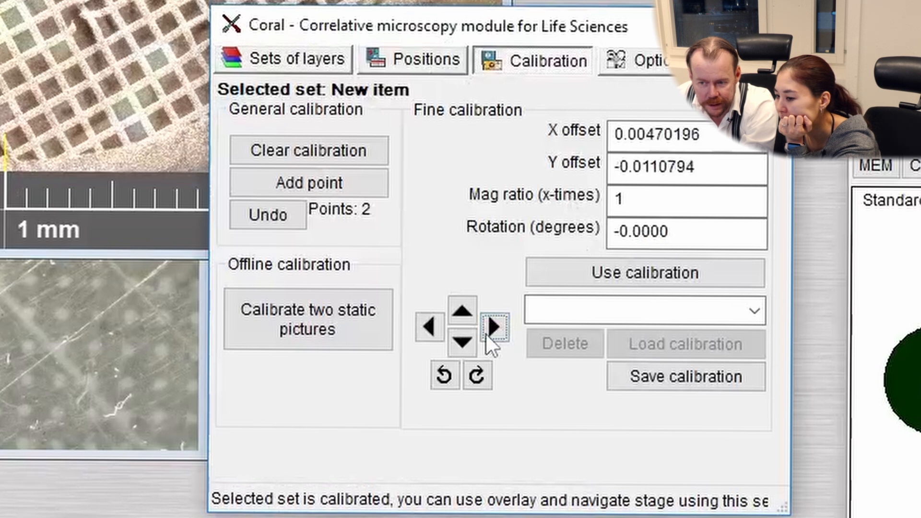
{"action": "left_click", "coordinate": [486, 335]}
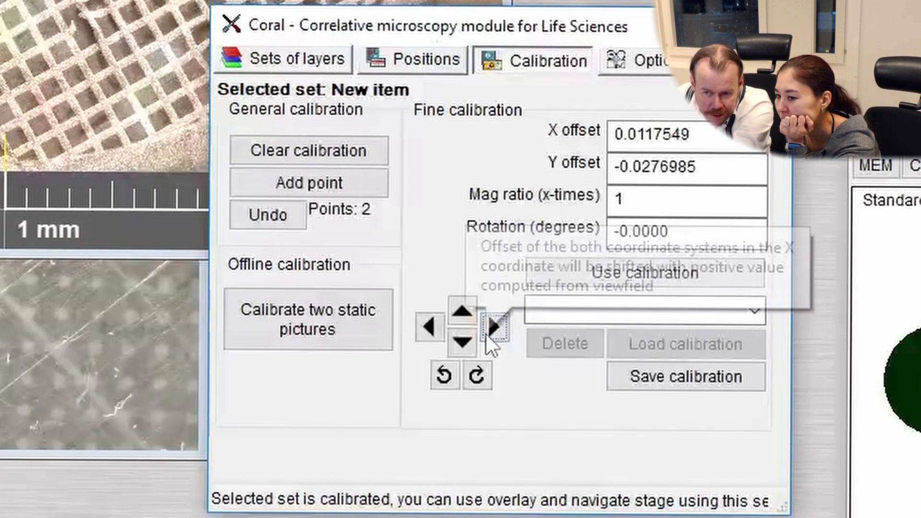
{"action": "left_click", "coordinate": [437, 322]}
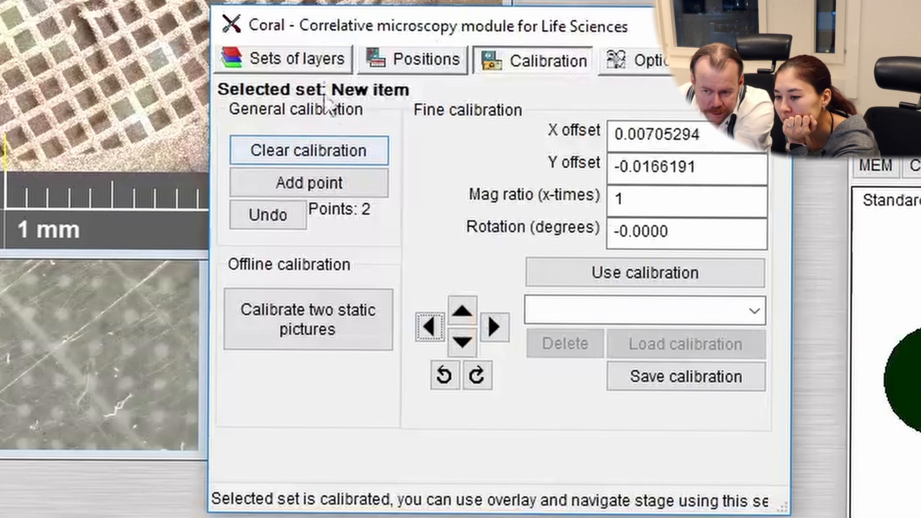
{"action": "left_click", "coordinate": [339, 61]}
{"action": "left_click_drag", "start_coordinate": [361, 26], "coordinate": [769, 0]}
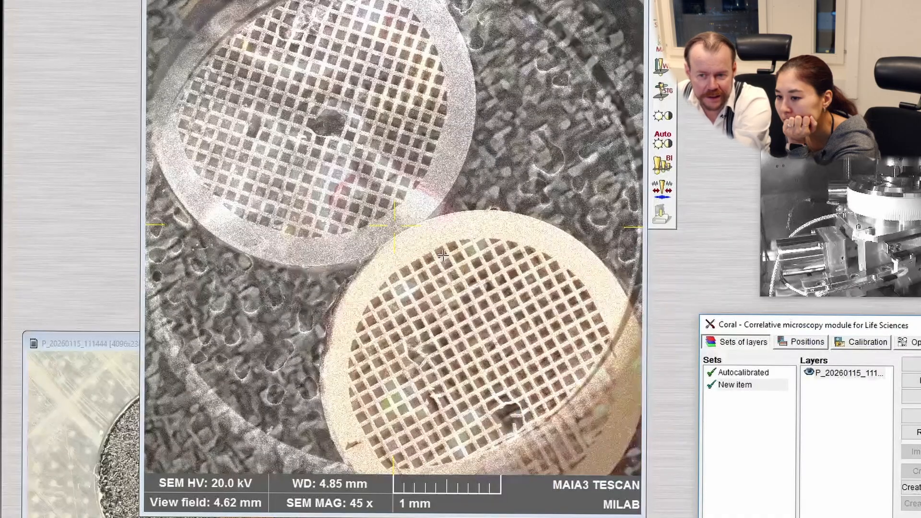
Bring the calibrated photo to the front and rotate the view field frame over the two grids until its sides run nearly vertical
{"action": "left_click", "coordinate": [108, 345]}
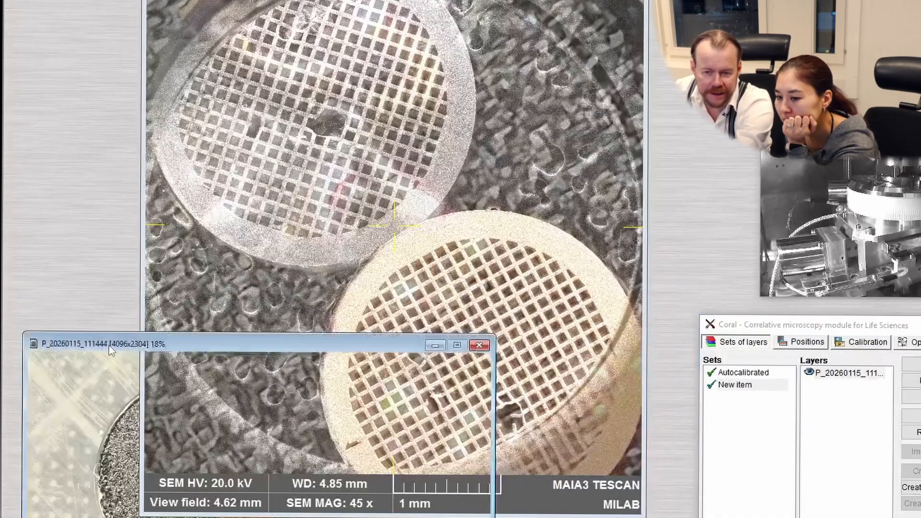
{"action": "scroll", "coordinate": [264, 500], "scroll_direction": "up", "scroll_amount": 5}
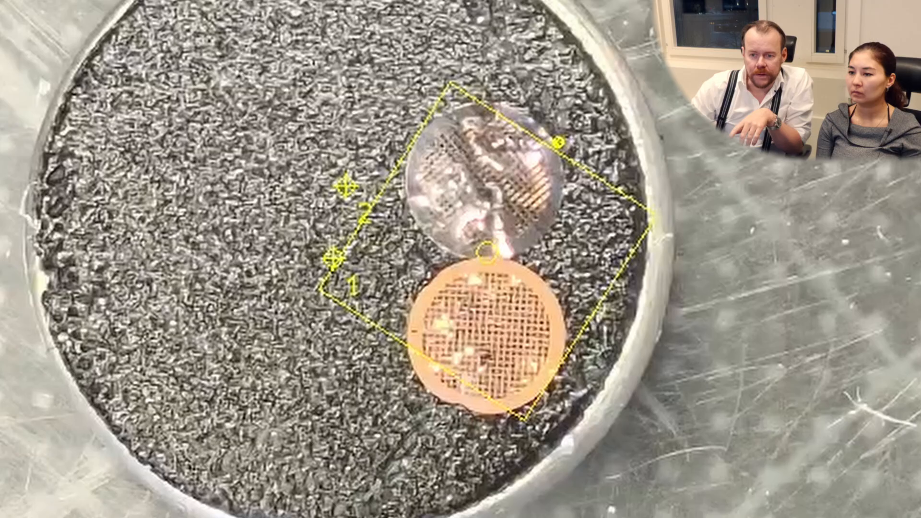
{"action": "left_click_drag", "start_coordinate": [372, 214], "coordinate": [370, 248]}
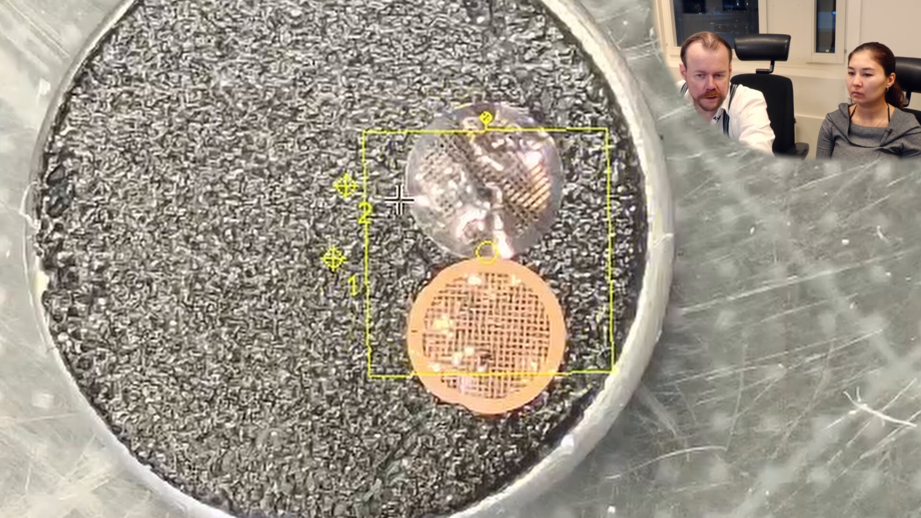
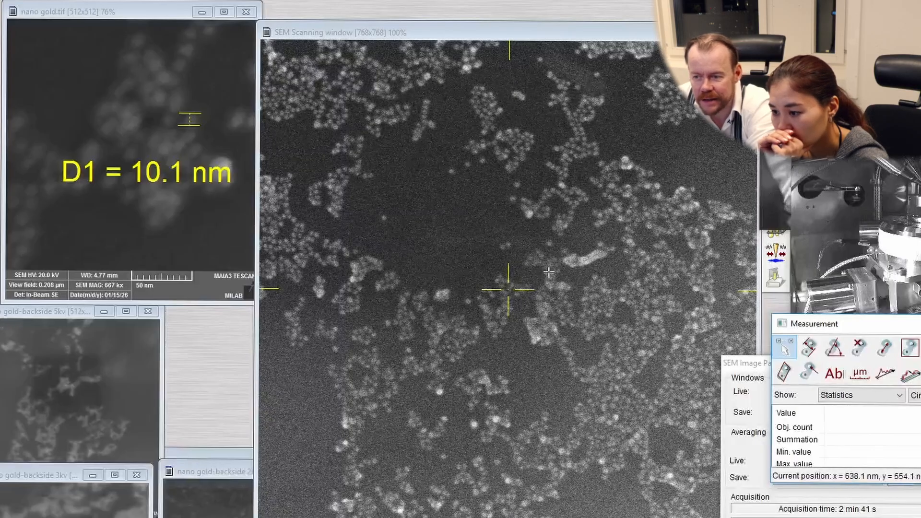
{"action": "scroll", "coordinate": [567, 228], "scroll_direction": "up", "scroll_amount": 3}
{"action": "scroll", "coordinate": [567, 228], "scroll_direction": "up", "scroll_amount": 7}
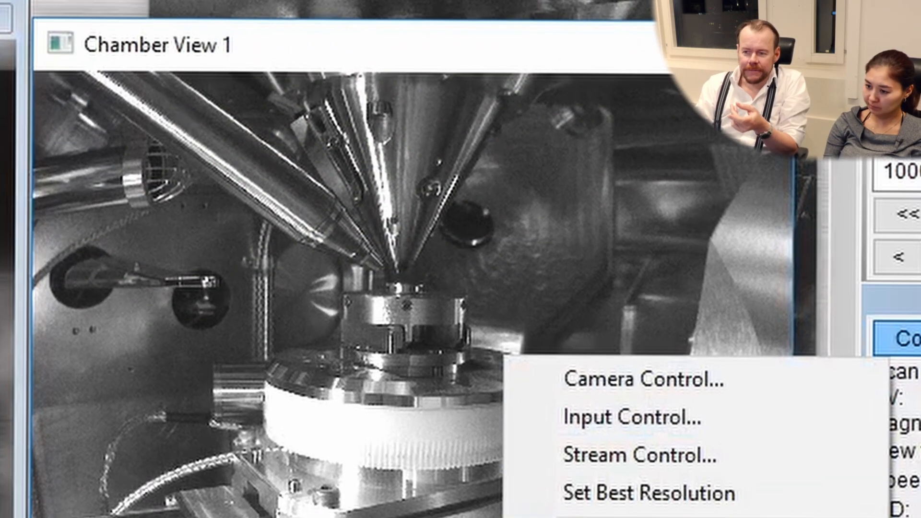
{"action": "left_click", "coordinate": [648, 517]}
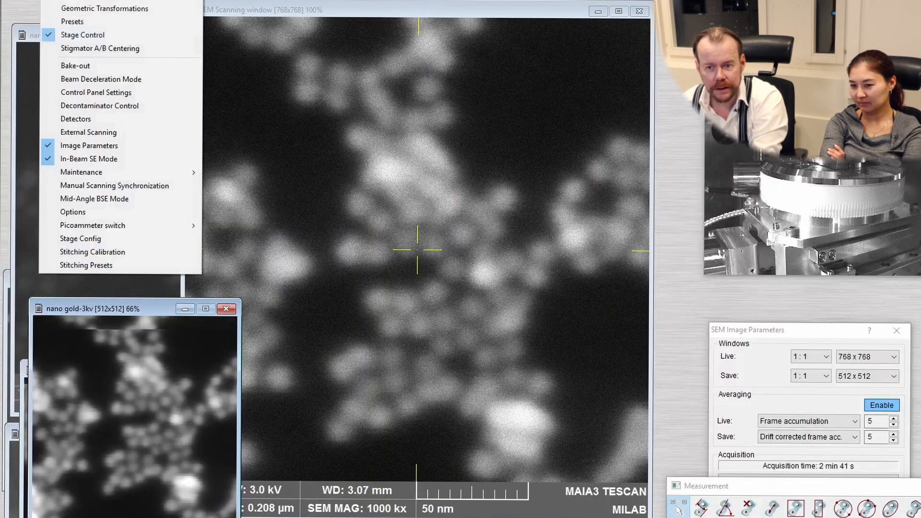
Turn on Beam Deceleration Mode and clear the BDM sample bias error in the health status
{"action": "left_click", "coordinate": [116, 77]}
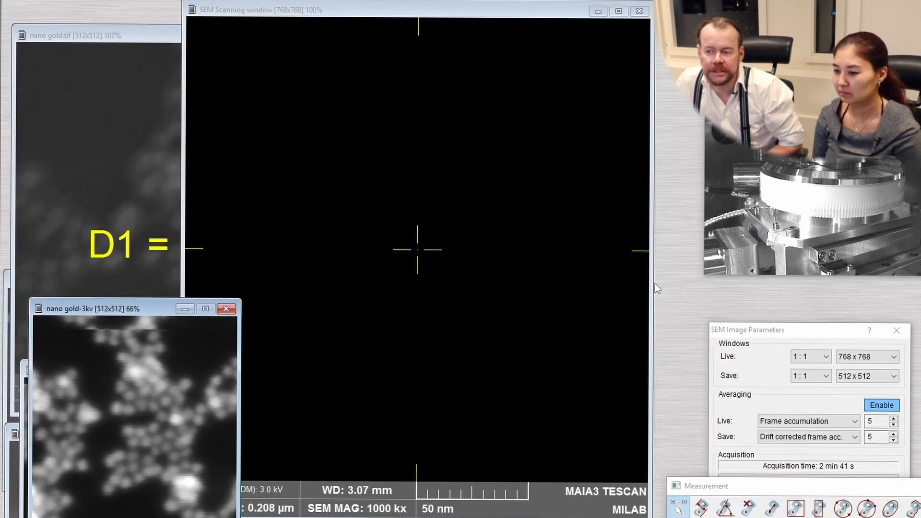
{"action": "left_click", "coordinate": [376, 120]}
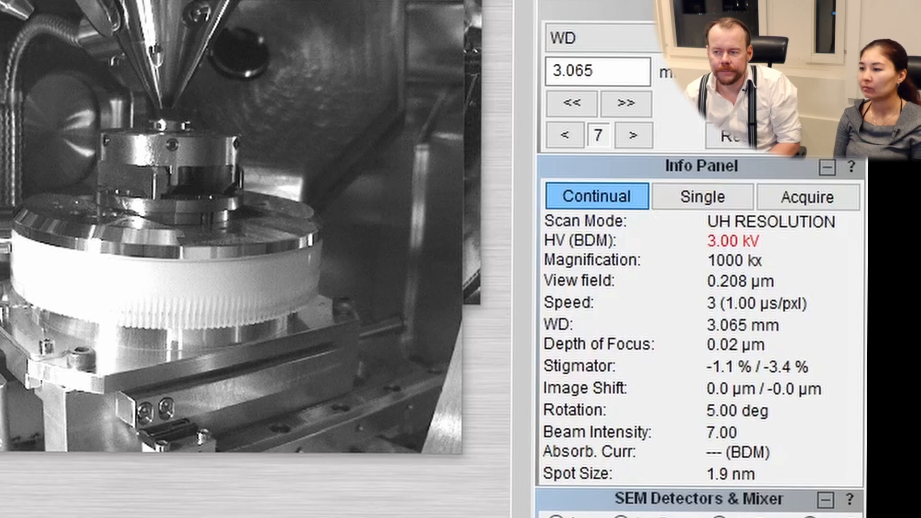
{"action": "key", "text": "alt+Tab"}
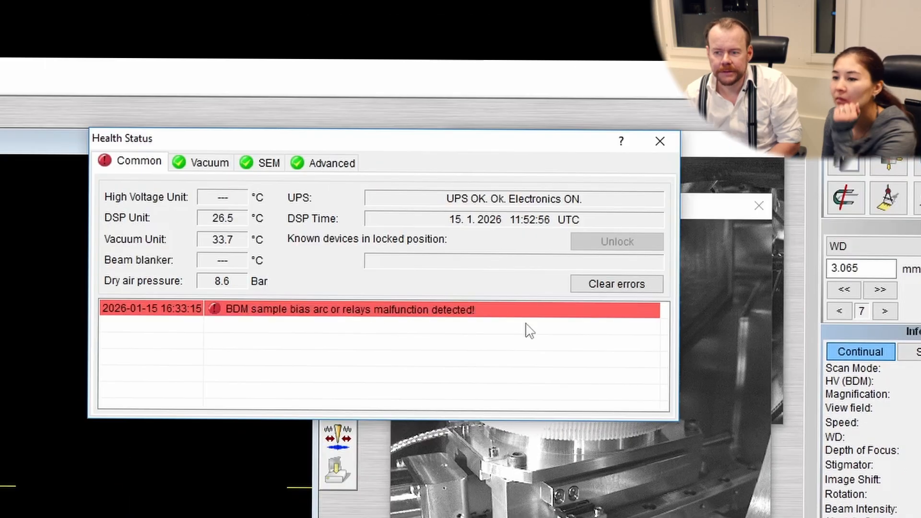
{"action": "left_click", "coordinate": [624, 284]}
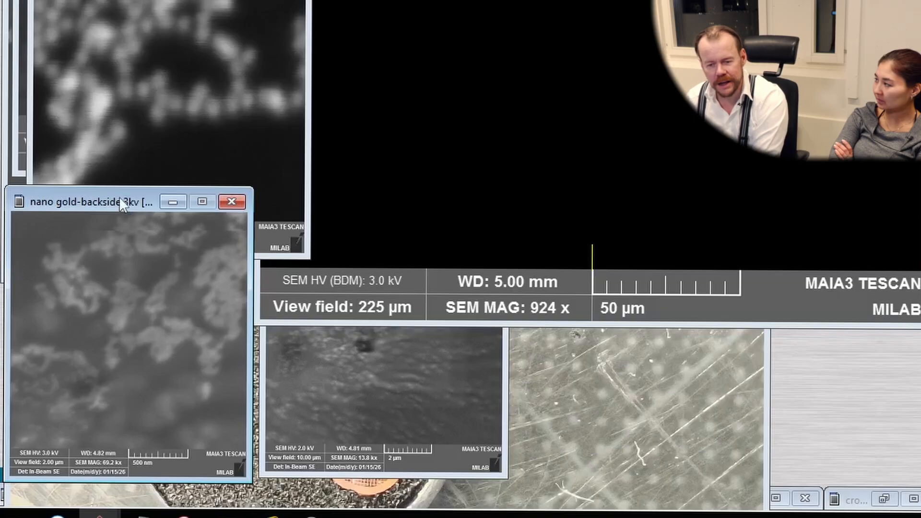
Move the nano gold-backside 3kv image out of the way and bring the stub photo P_20260115_111444 to the front
{"action": "left_click_drag", "start_coordinate": [120, 199], "coordinate": [132, 25]}
{"action": "left_click", "coordinate": [177, 382]}
{"action": "scroll", "coordinate": [442, 216], "scroll_direction": "up", "scroll_amount": 3}
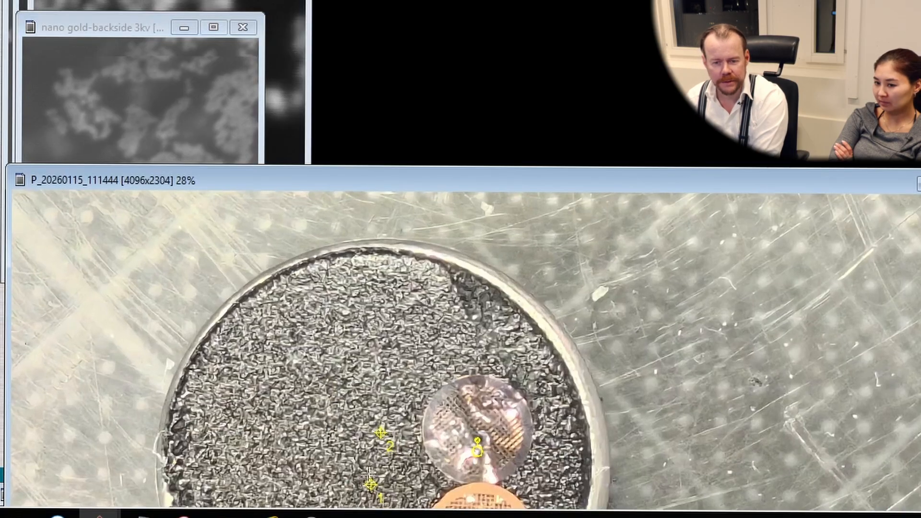